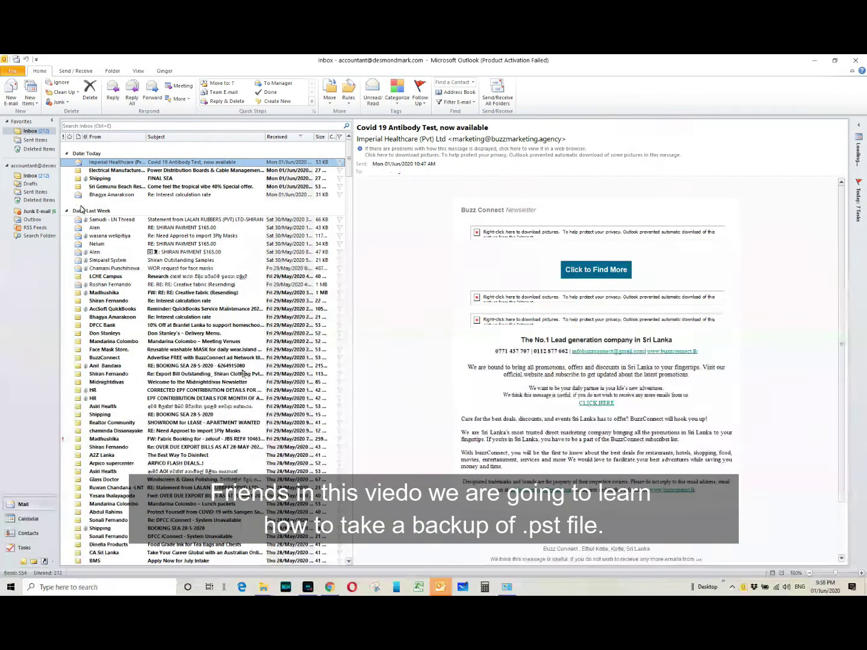
Dismiss the Office activation notice and open the Import and Export Wizard from the advanced program options.
click(12, 72)
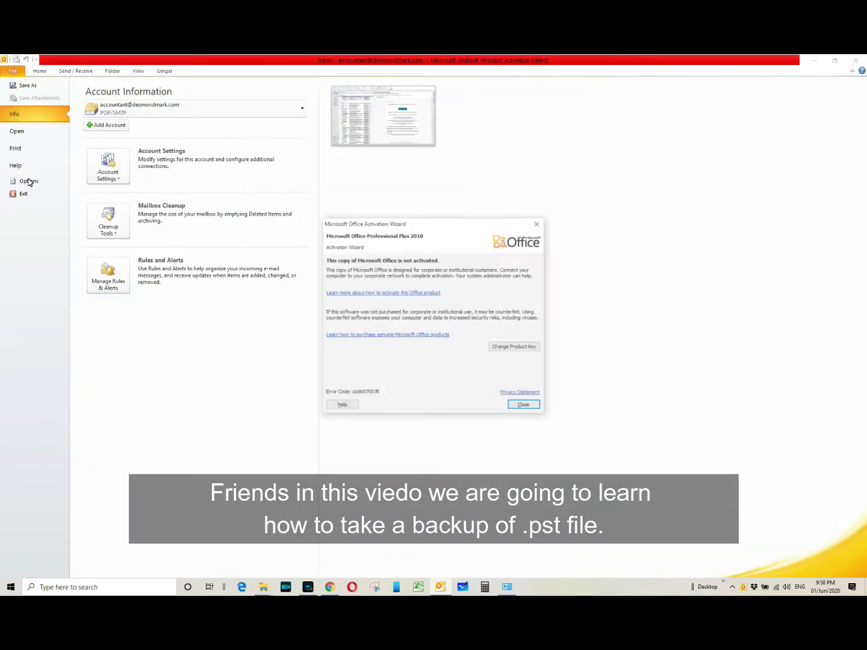
click(523, 406)
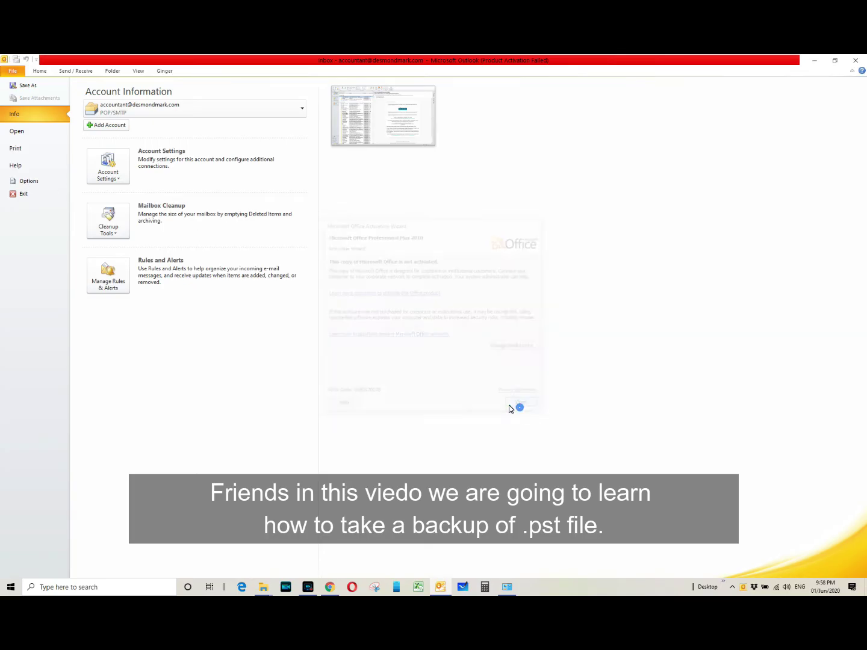
click(25, 181)
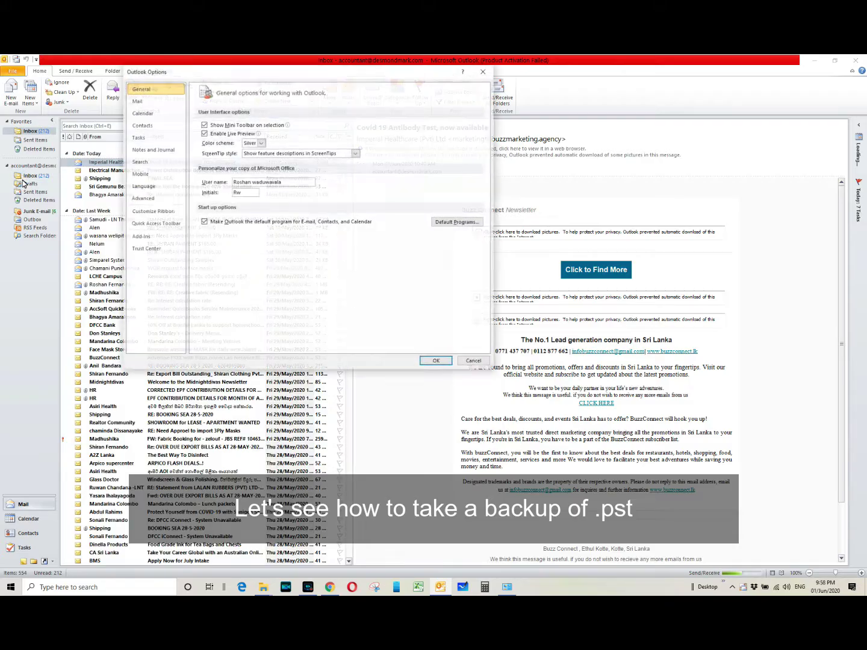
click(144, 198)
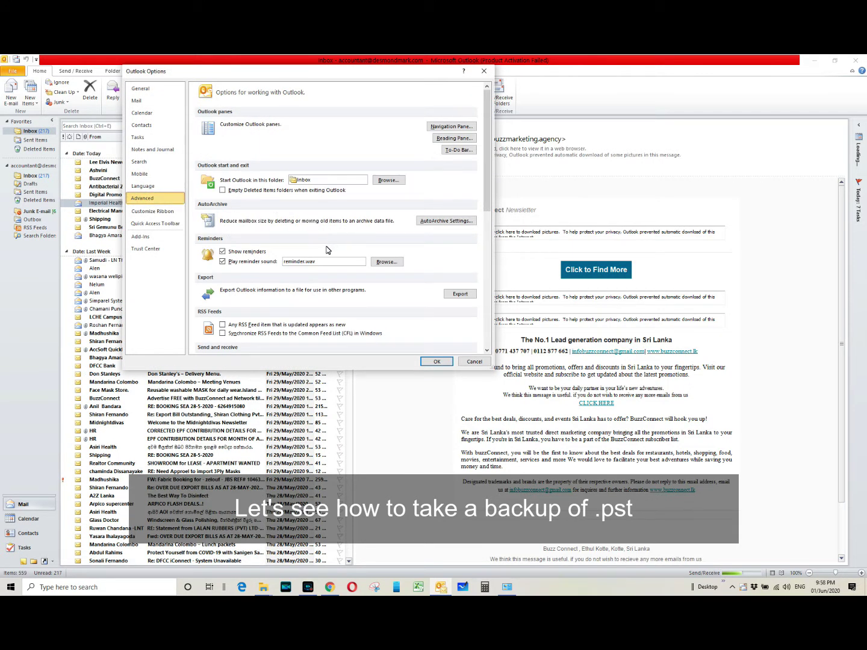
click(460, 294)
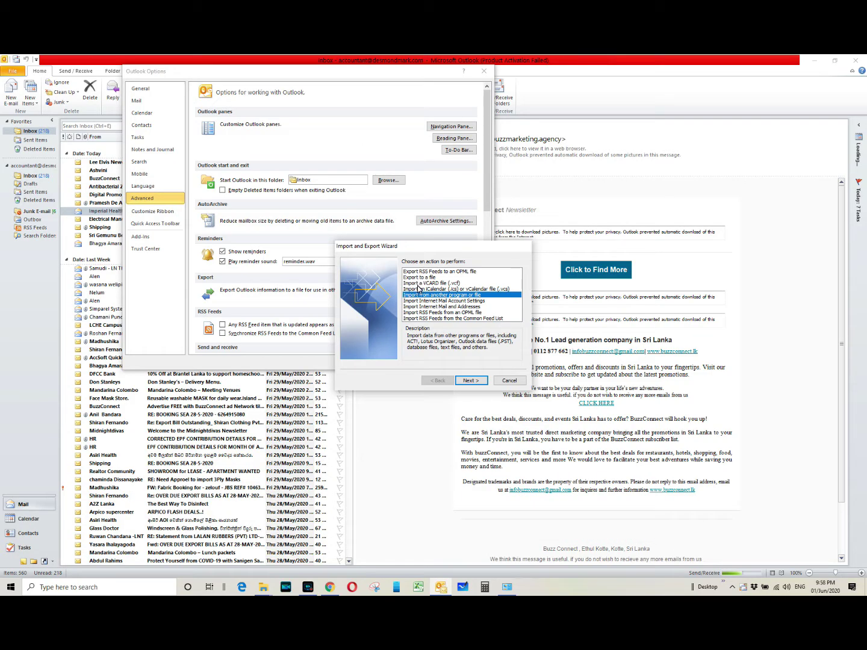
Choose to export to a file and set the file type to Outlook Data File (.pst).
click(418, 278)
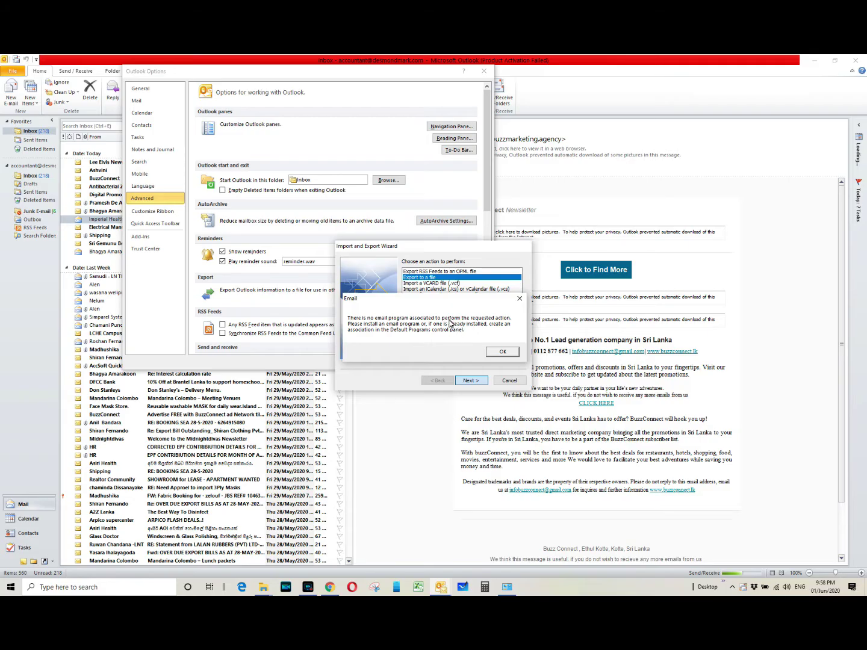
click(501, 354)
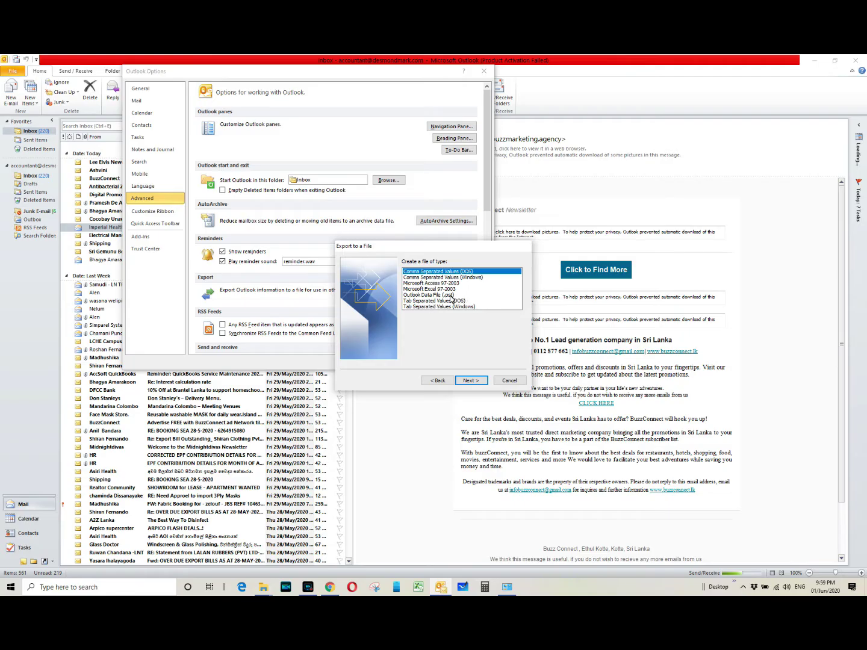
click(428, 295)
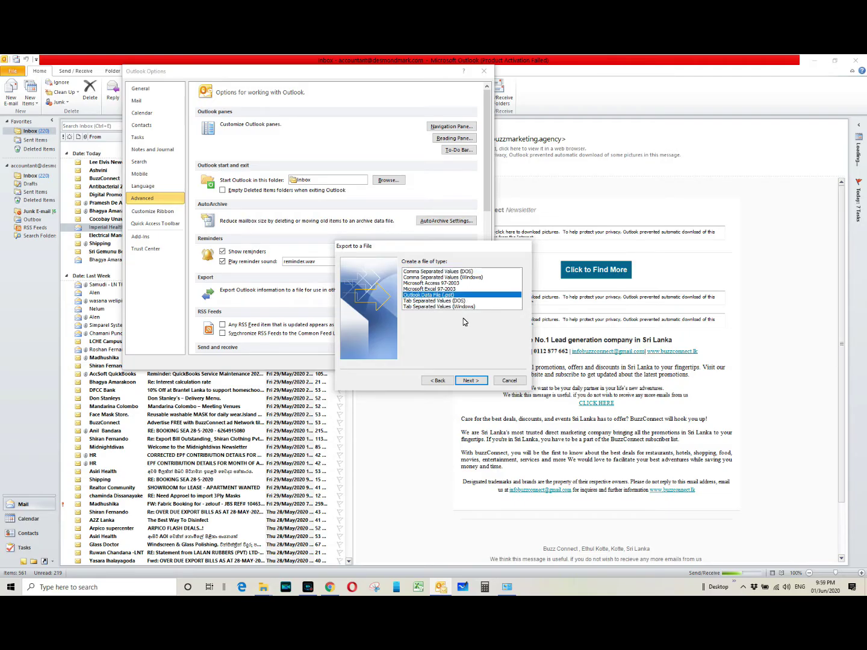
click(472, 381)
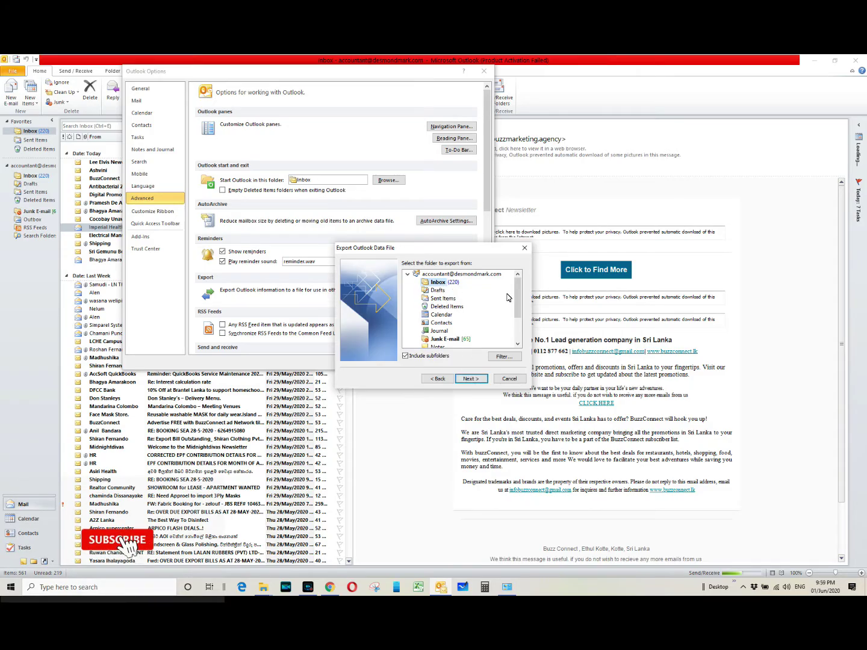
Select the whole mailbox account, with subfolders included, as the source to export.
scroll(518, 295, down, 3)
scroll(518, 296, up, 3)
click(439, 291)
click(443, 299)
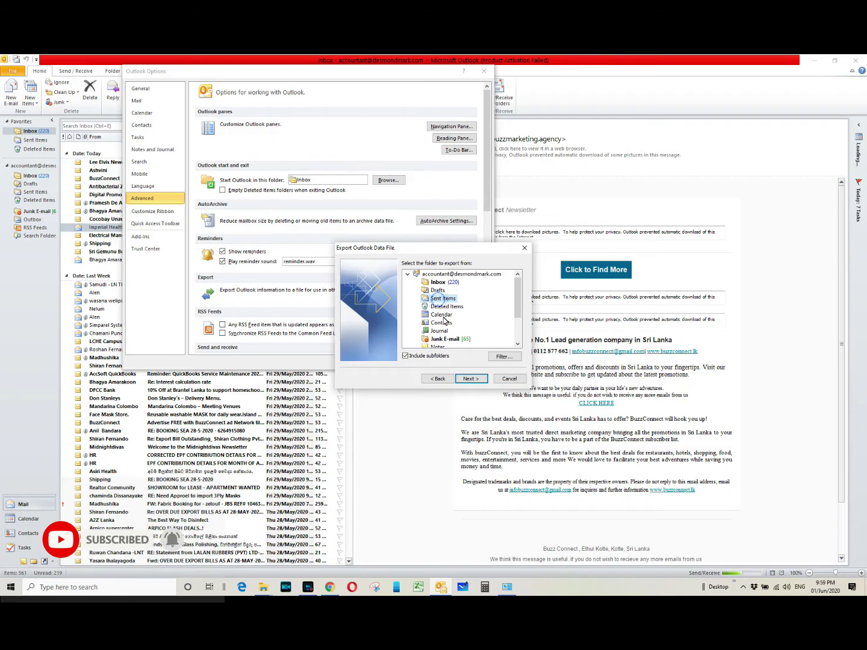
scroll(517, 319, down, 2)
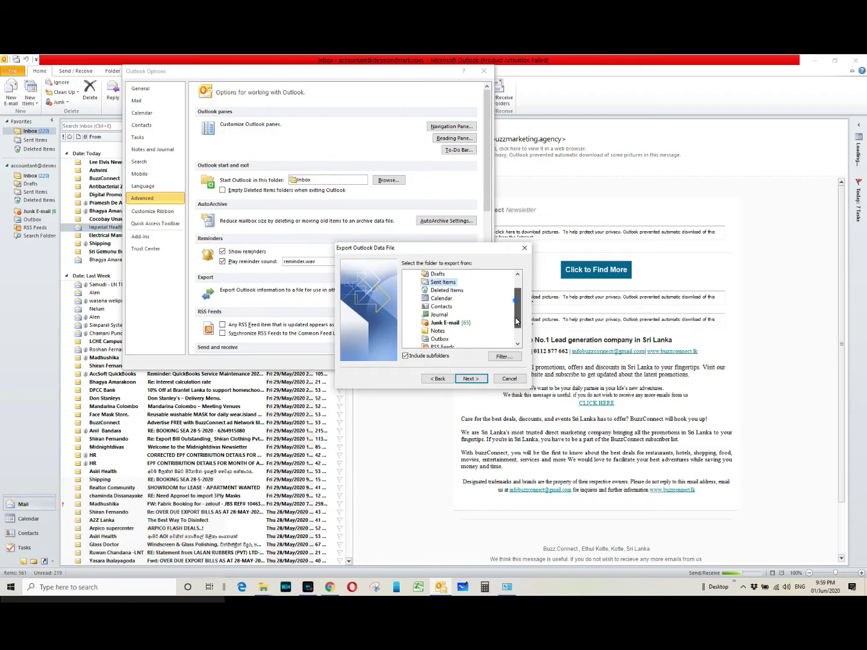
scroll(518, 325, up, 3)
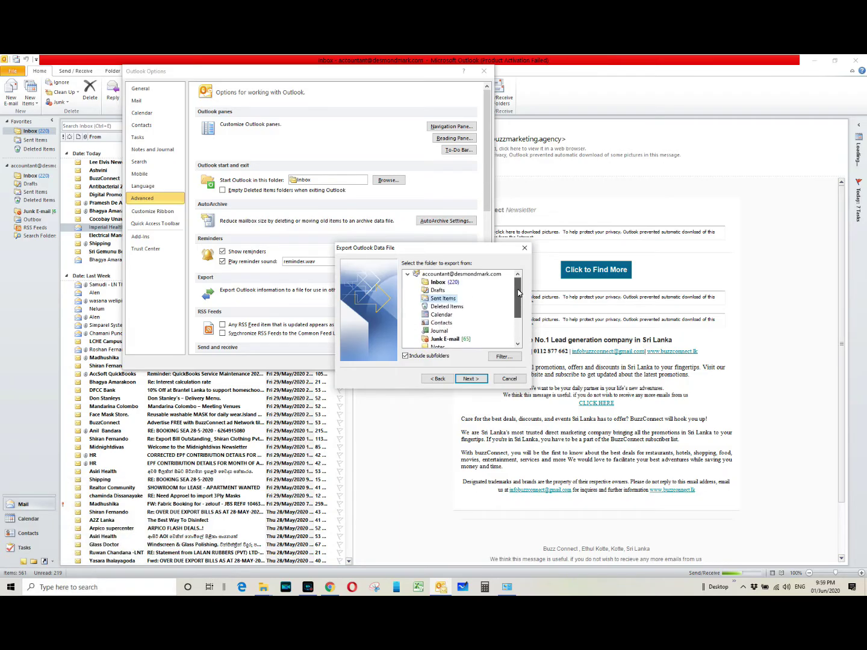
click(448, 275)
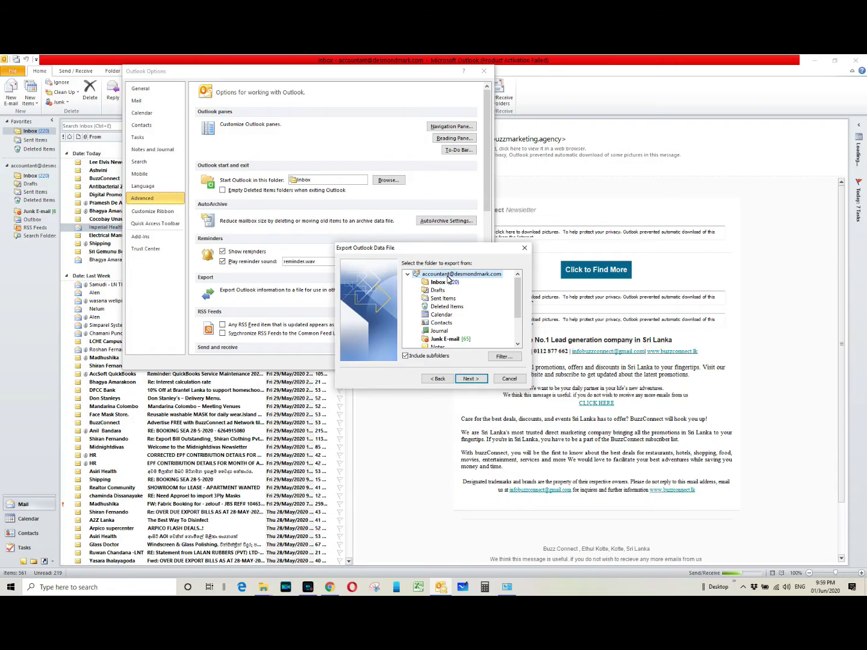
click(469, 380)
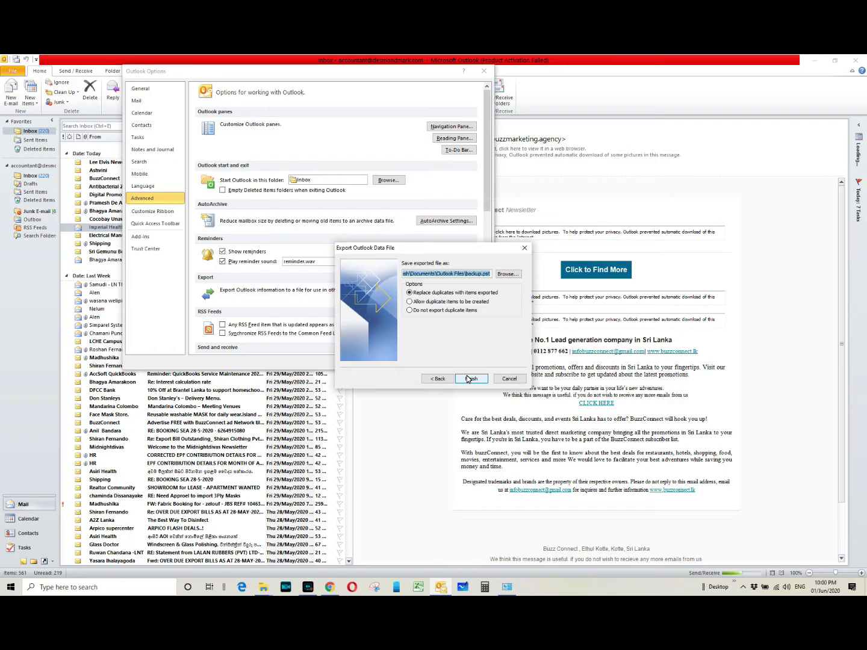
Set the export destination to a file named backup in a new Documents folder called Outlook Backup.
click(469, 378)
click(502, 276)
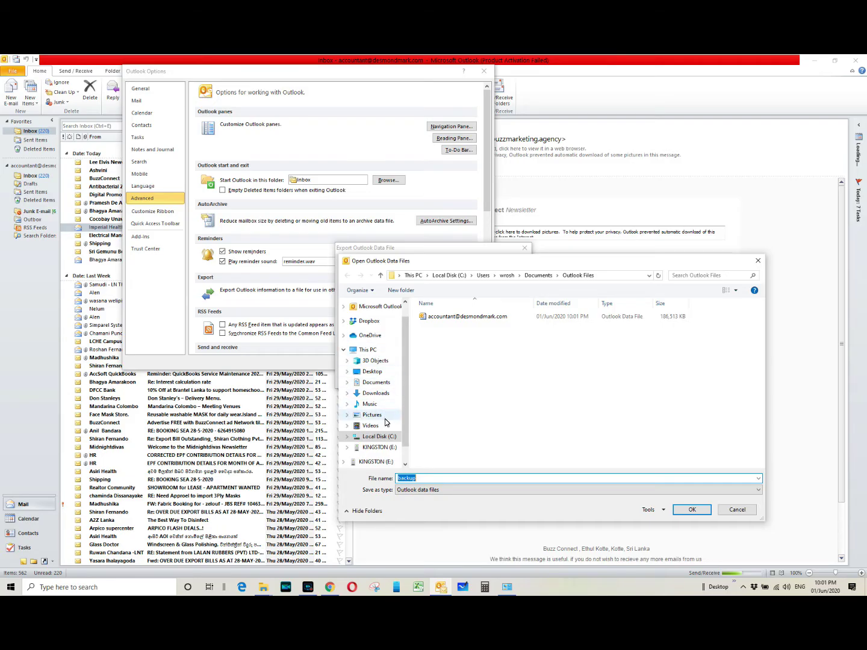
scroll(405, 393, up, 1)
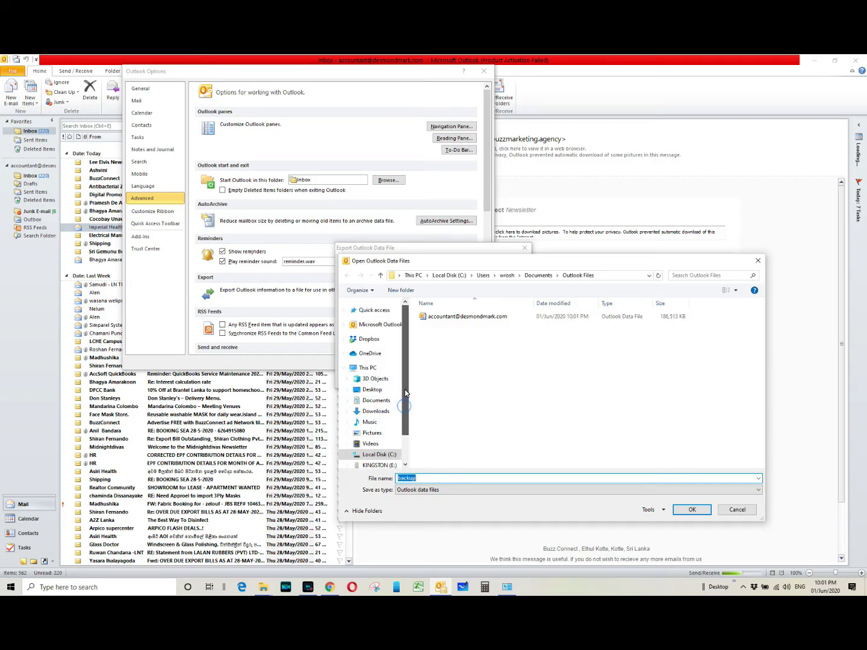
click(376, 400)
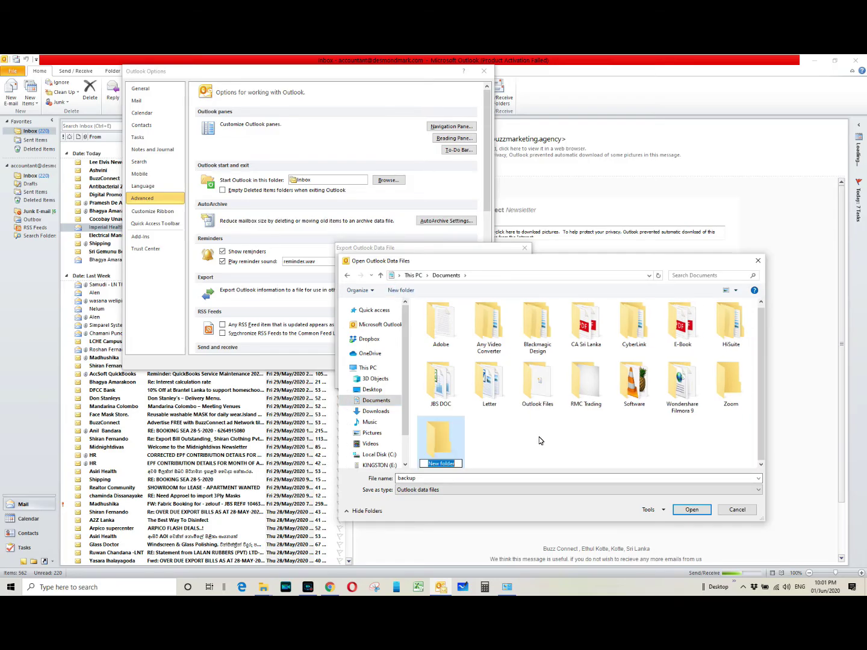
text(Outlook Backup)
click(692, 510)
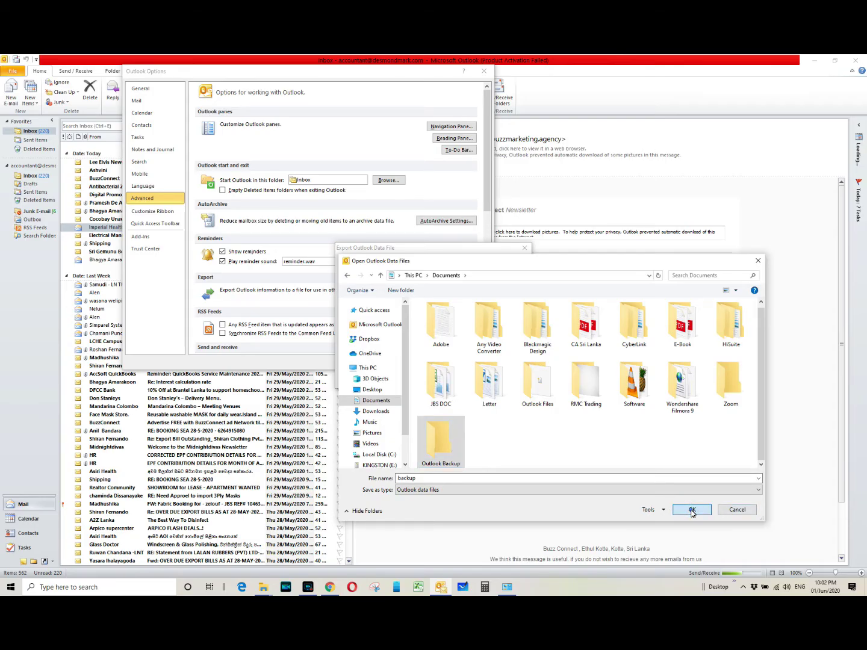
click(692, 510)
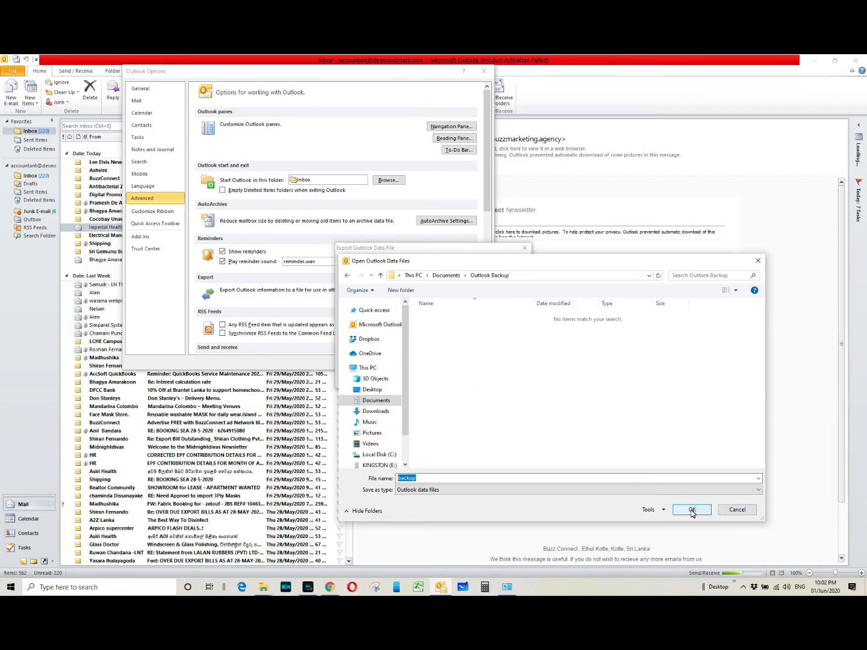
click(691, 510)
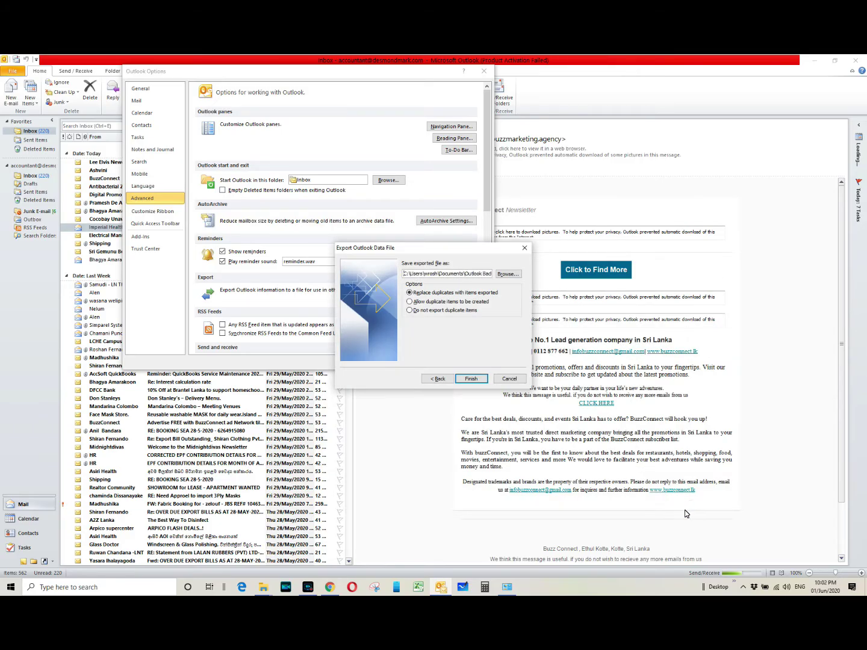
Run the export, setting and verifying a password for the data file and entering that password when requested.
click(479, 382)
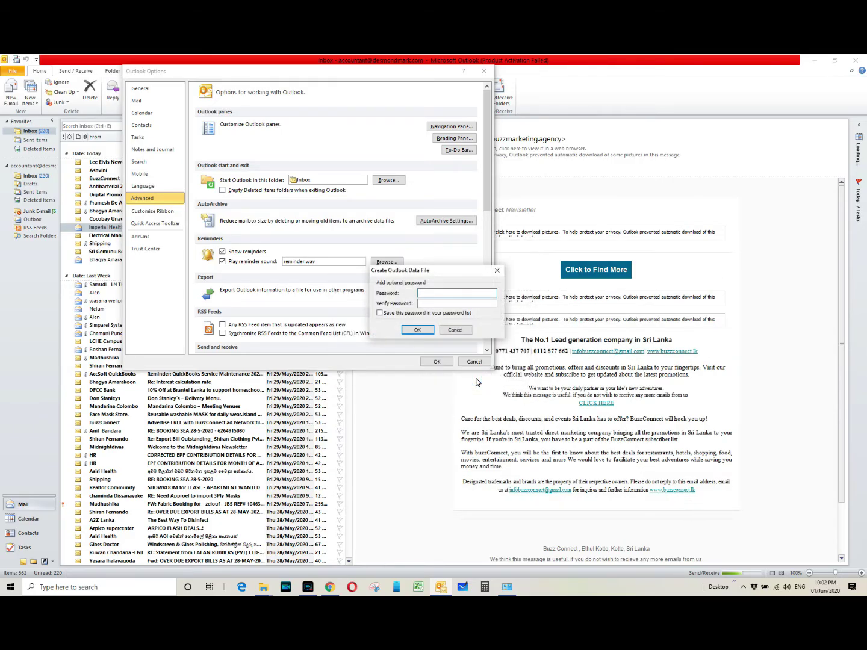
click(431, 293)
text(1)
click(430, 303)
text(1)
click(417, 330)
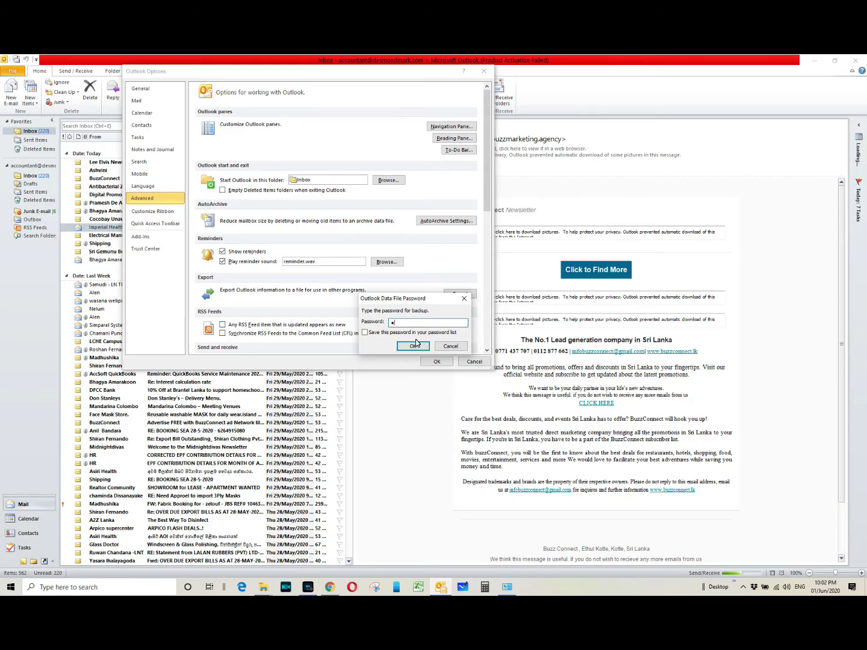
click(413, 345)
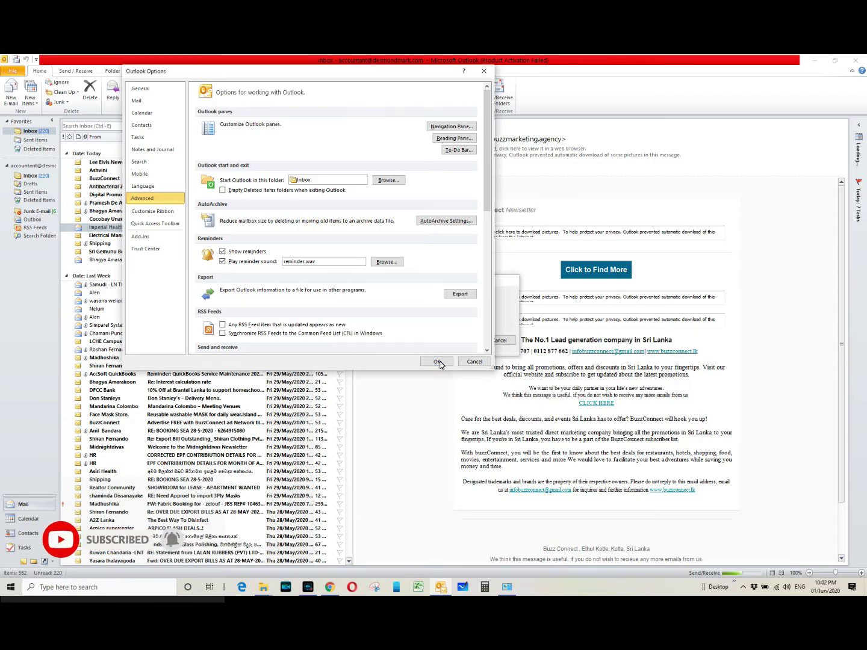
click(509, 298)
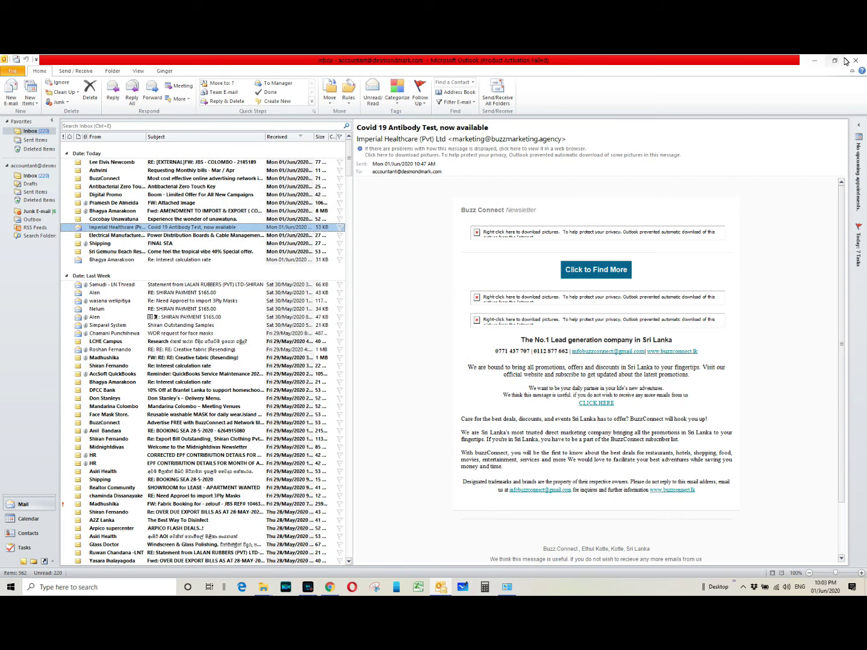
Minimize Outlook and switch to File Explorer to check the contents of the Outlook Backup folder in Documents.
click(814, 60)
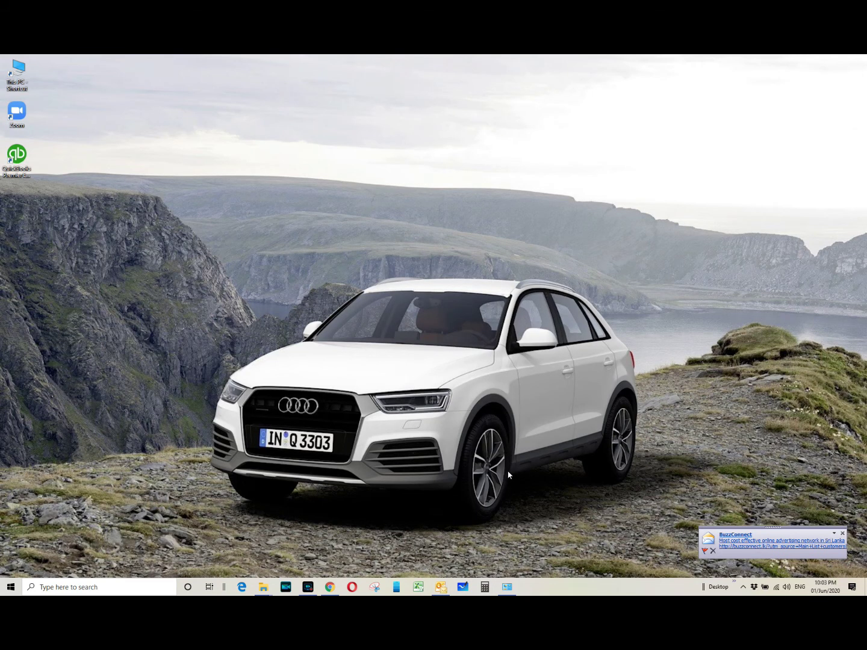
key(alt+Tab)
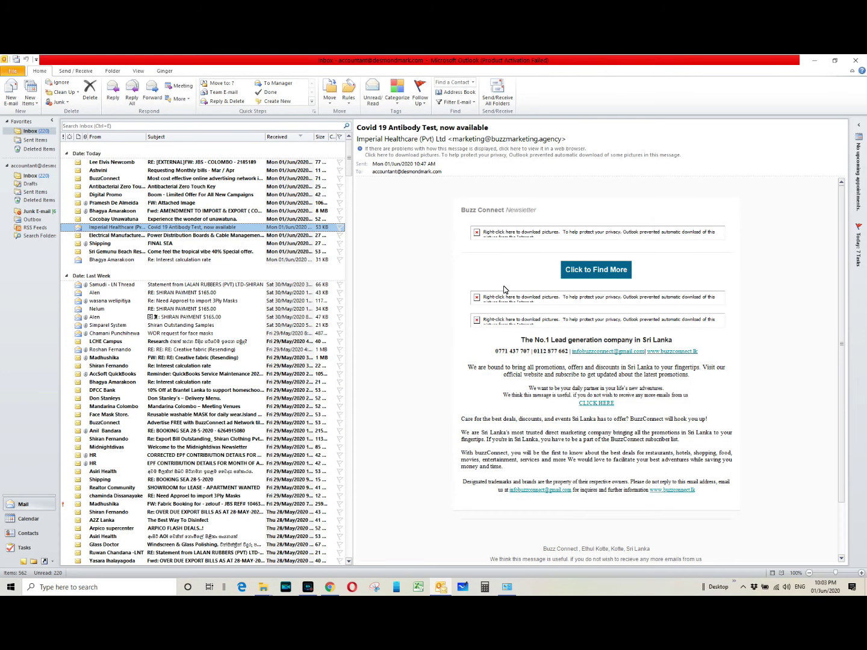
click(815, 63)
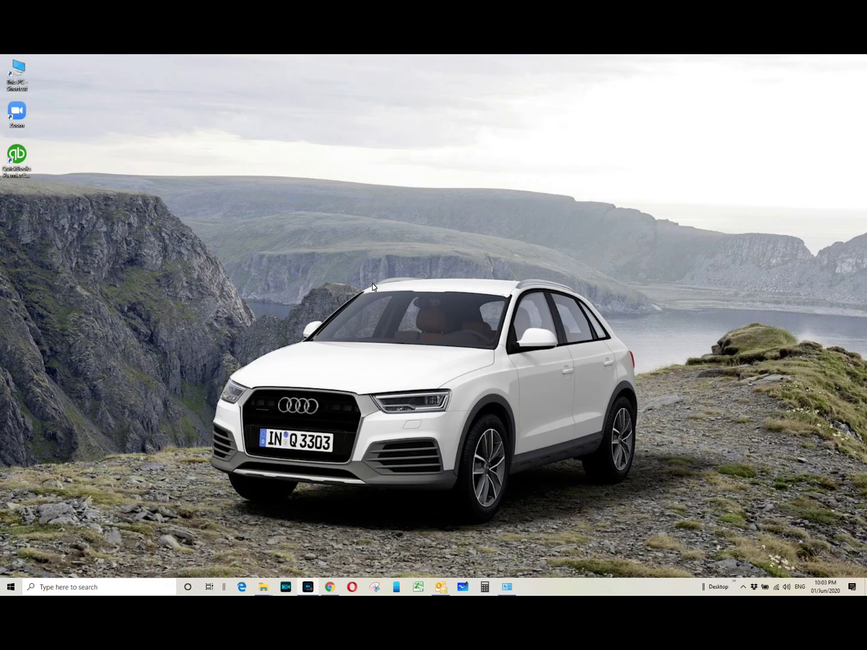
right_click(263, 589)
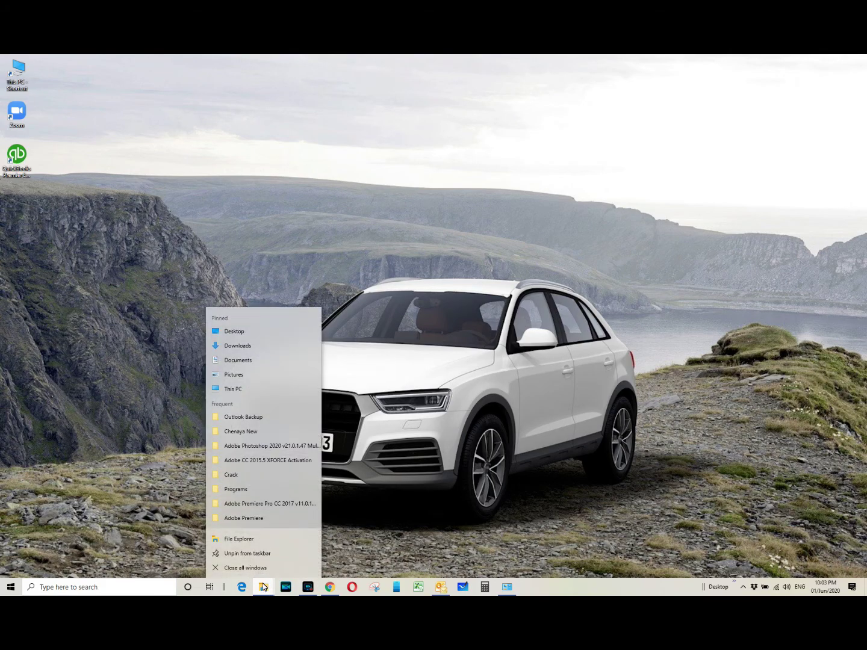
click(237, 541)
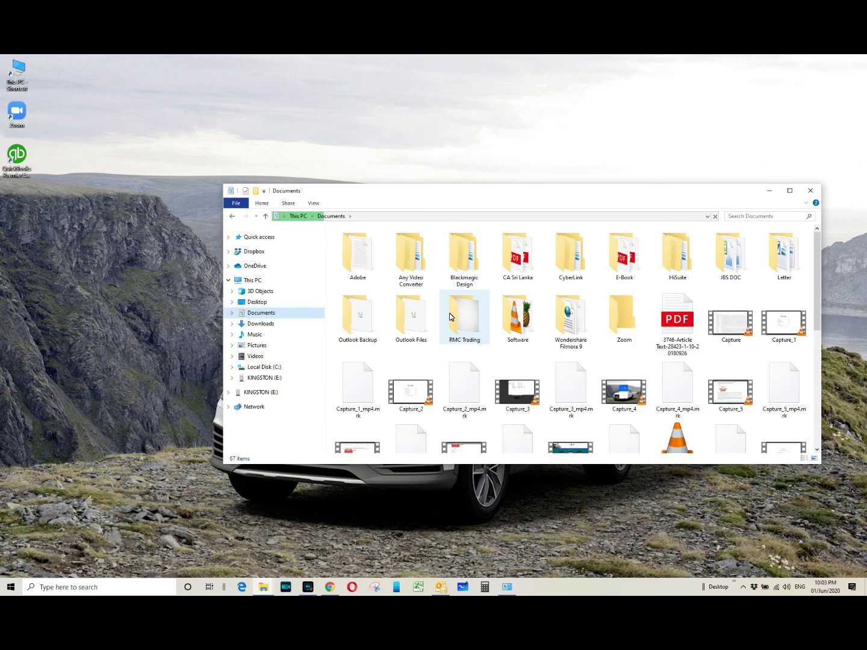
click(349, 323)
double_click(350, 323)
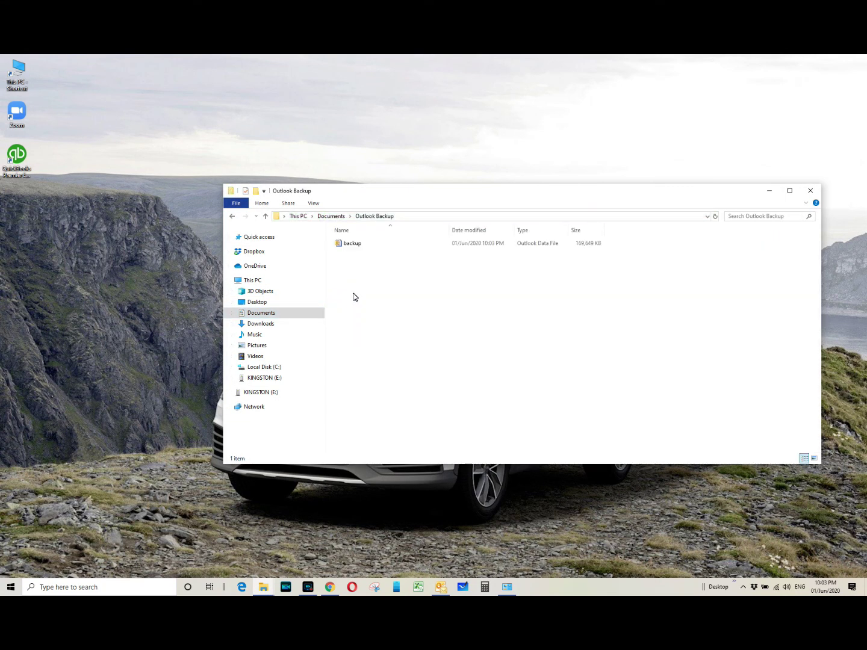